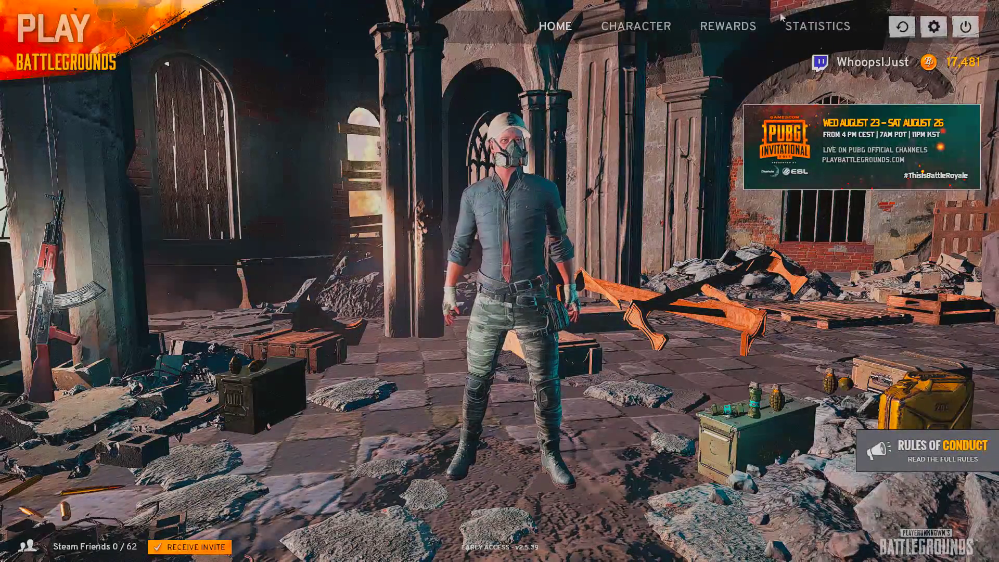
Step: Bind Shift + Space Bar as the secondary key for Jump in the control settings, then apply and close the settings
left_click(933, 26)
left_click(444, 100)
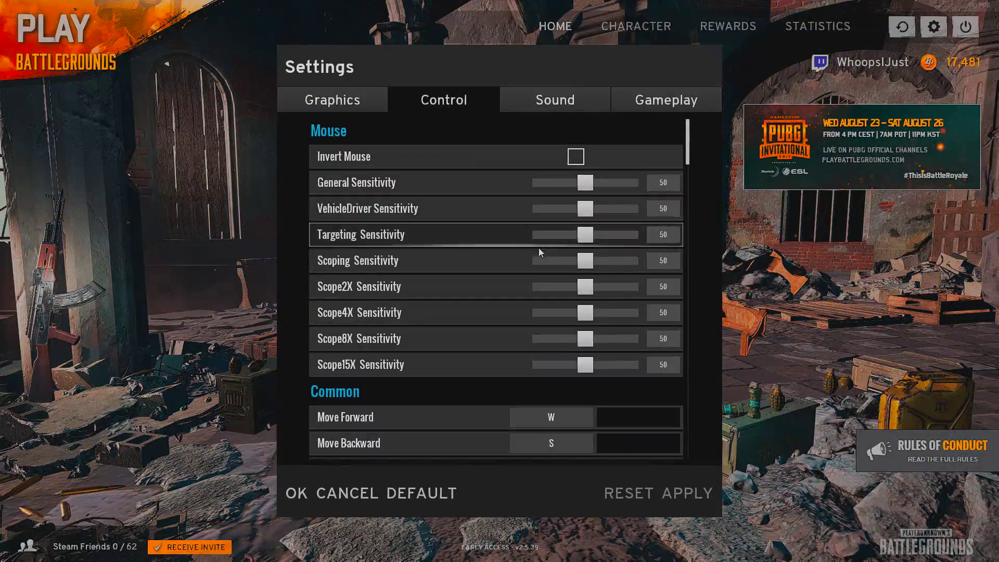
scroll(538, 247, "down", 5)
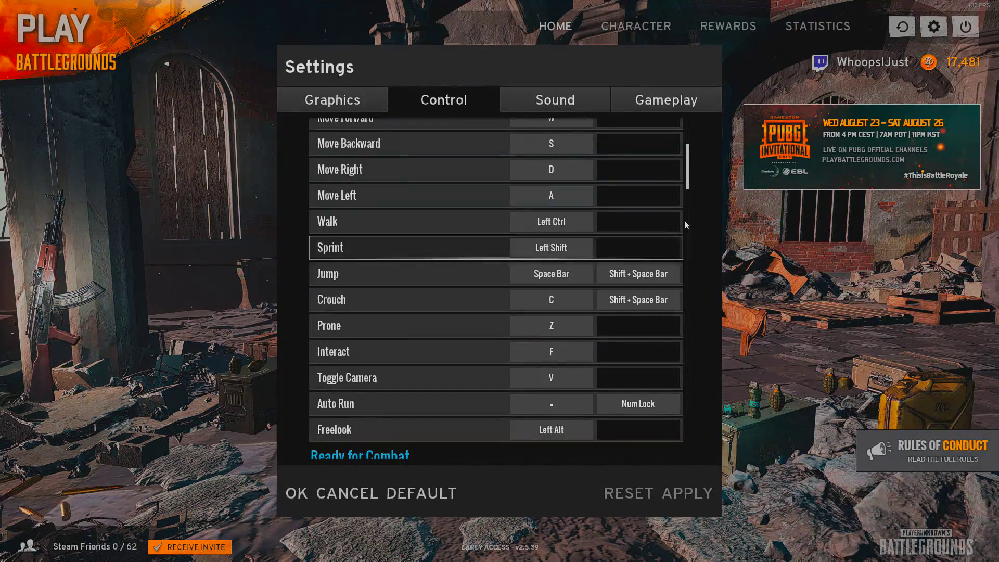
left_click(650, 278)
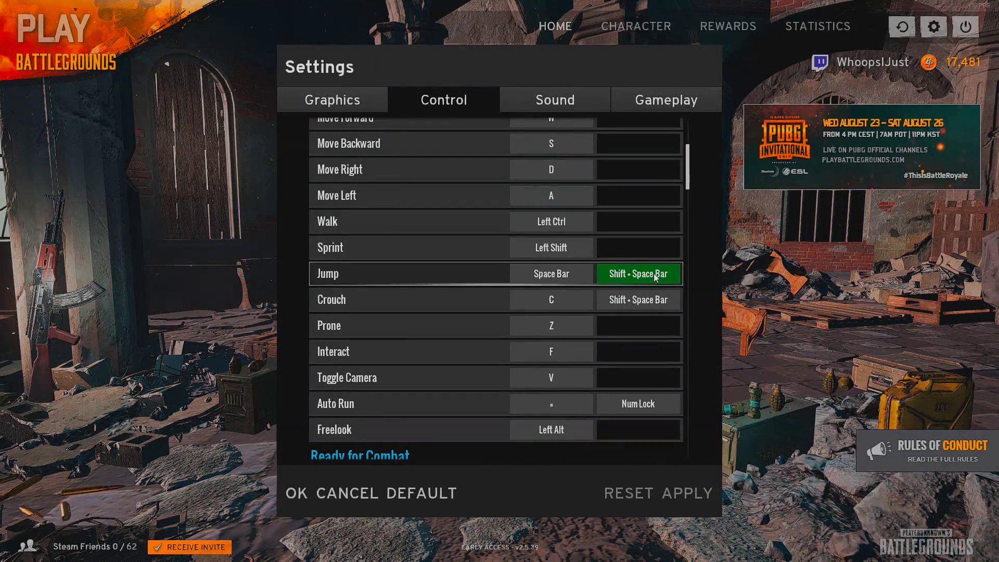
left_click(643, 305)
key("shift+space")
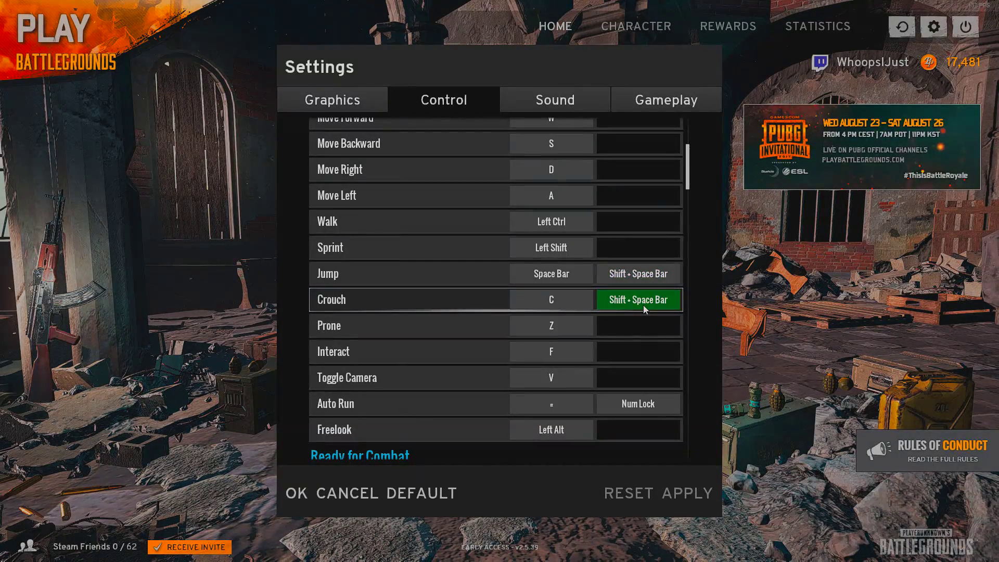
left_click(647, 279)
key("shift+space")
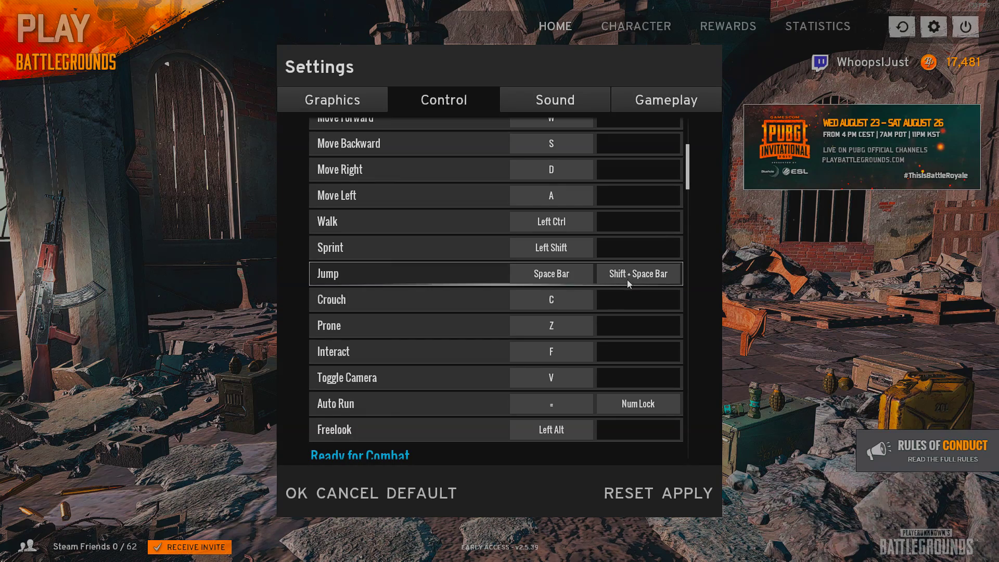
left_click(676, 493)
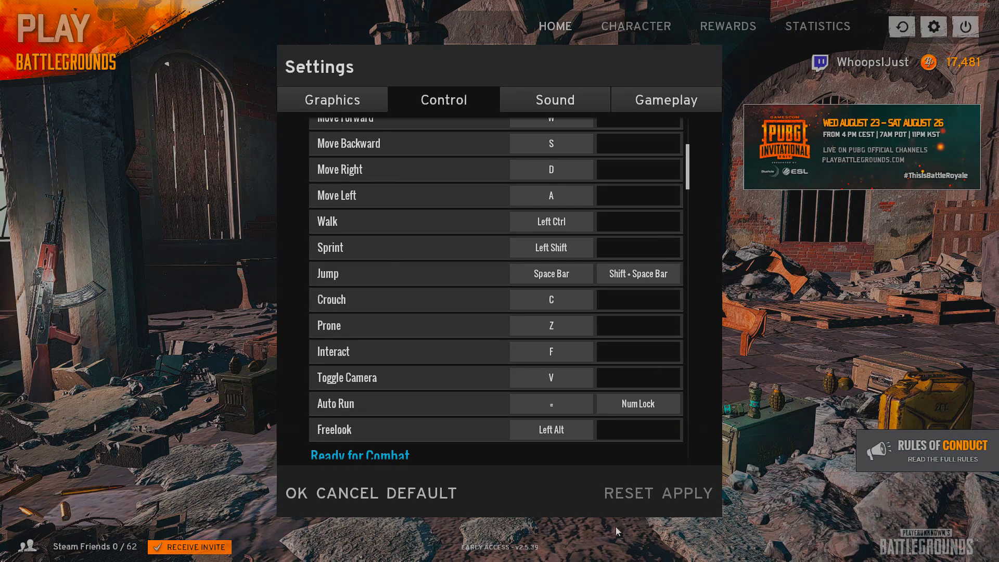
left_click(297, 493)
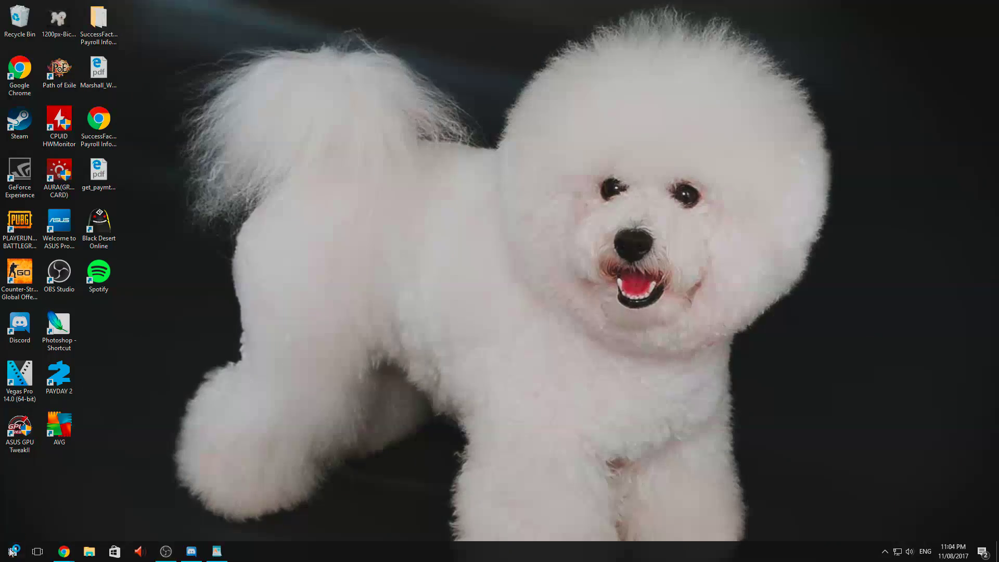
Step: Open the %localappdata% folder in File Explorer and go to TslGame > Saved > Config > WindowsNoEditor
left_click(12, 551)
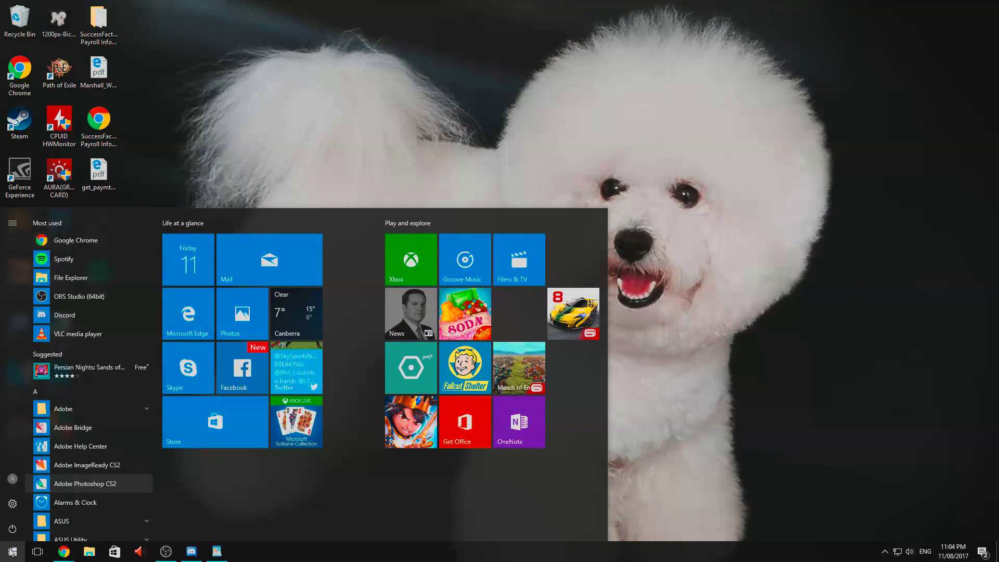
type("%localappdata%")
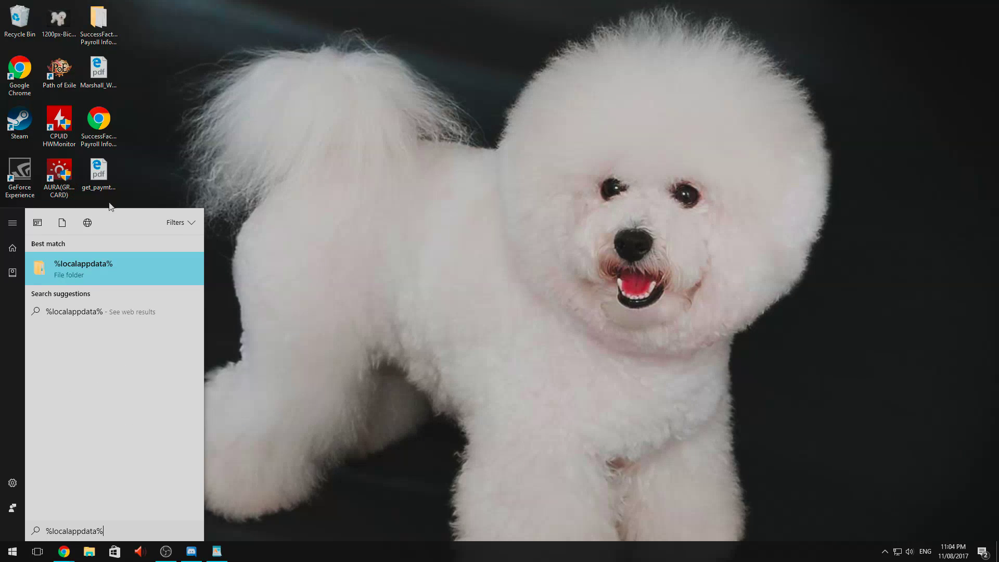
left_click(103, 270)
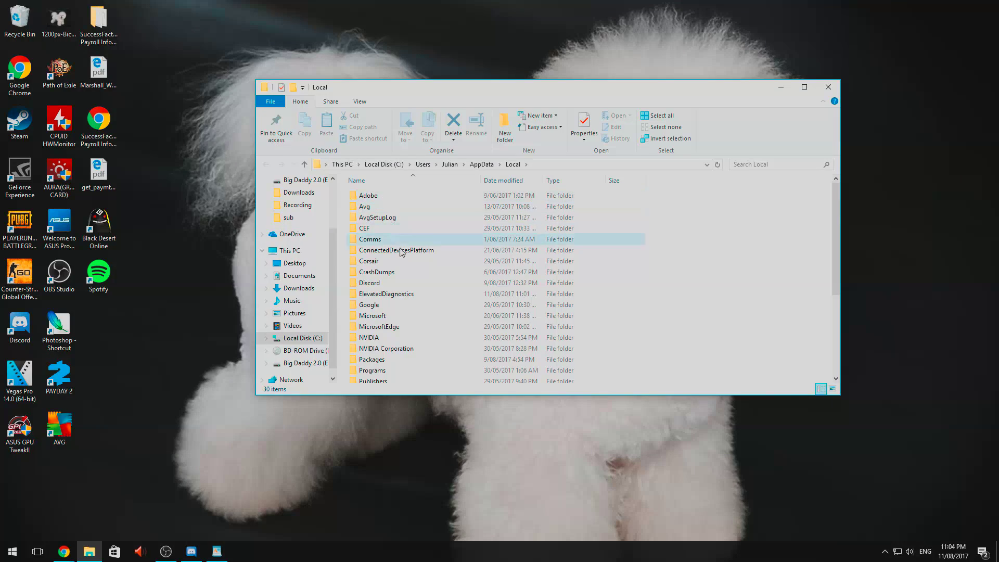
double_click(390, 323)
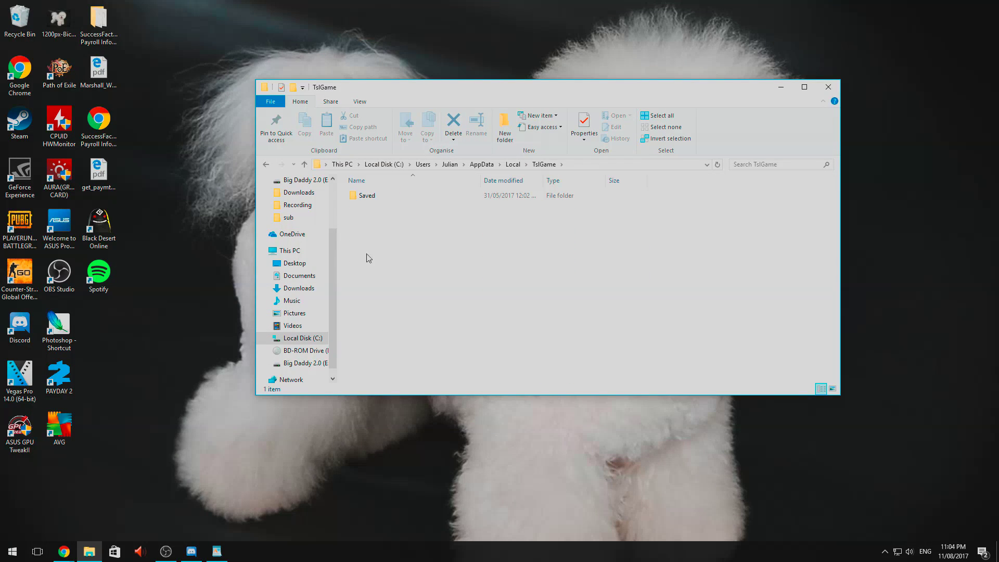
double_click(373, 197)
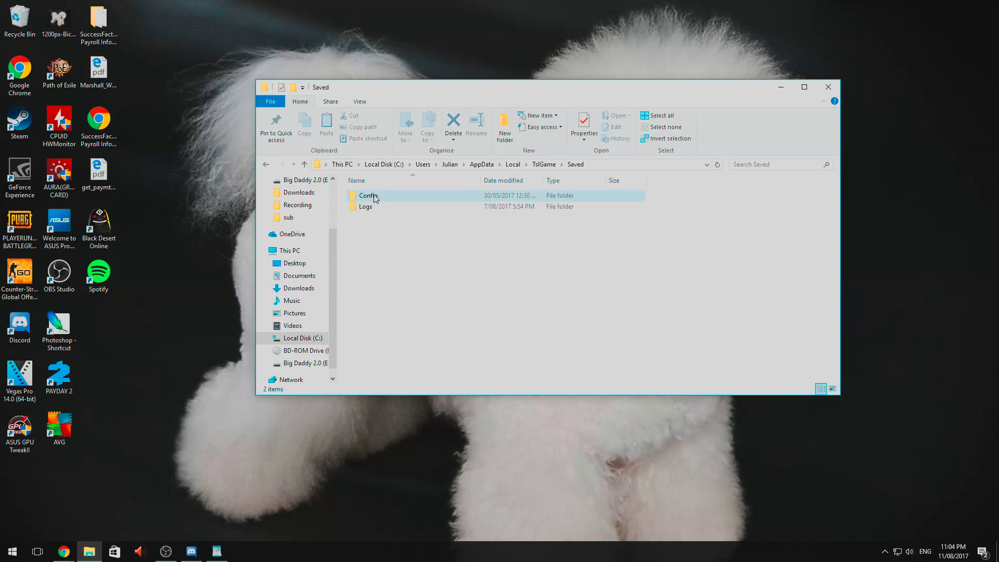
double_click(373, 197)
double_click(385, 196)
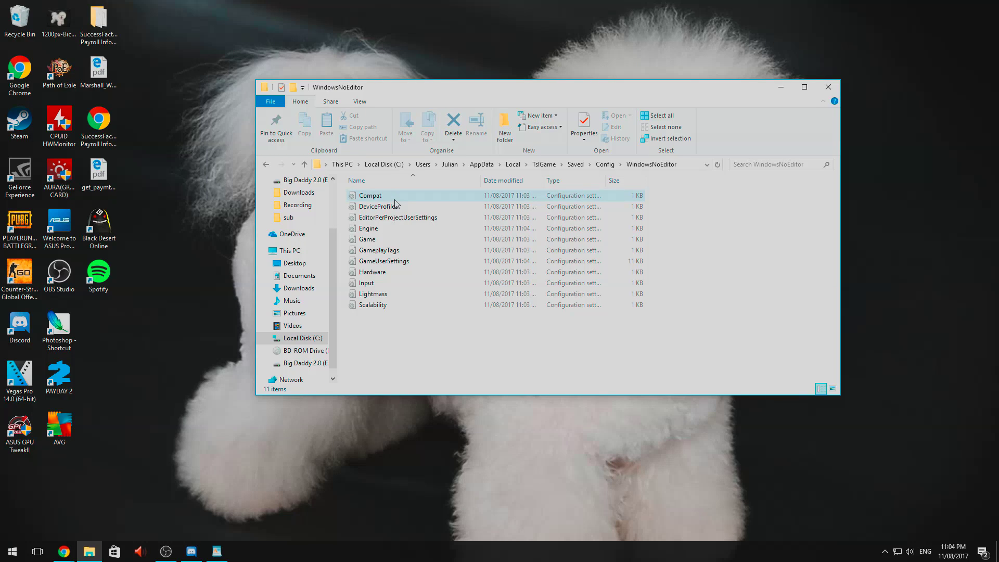
Step: Open the GameUserSettings file in Notepad and locate the CustomInputSettins entry
right_click(399, 265)
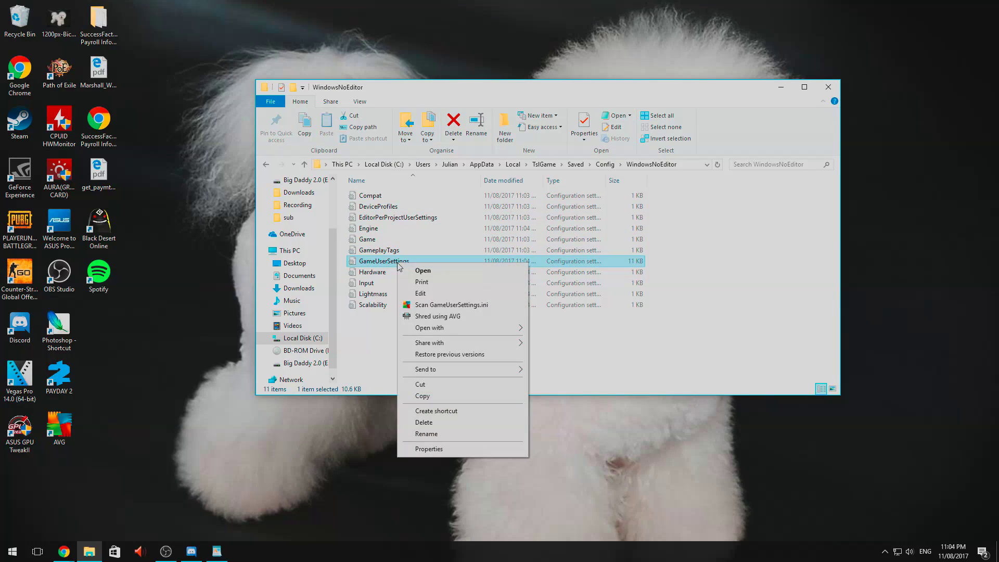
mouse_move(454, 335)
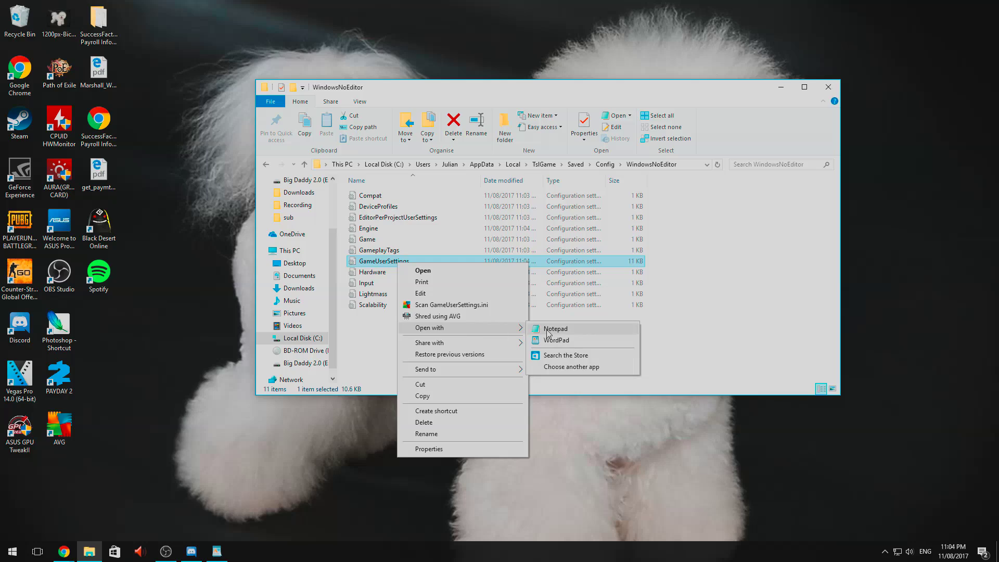
left_click(554, 328)
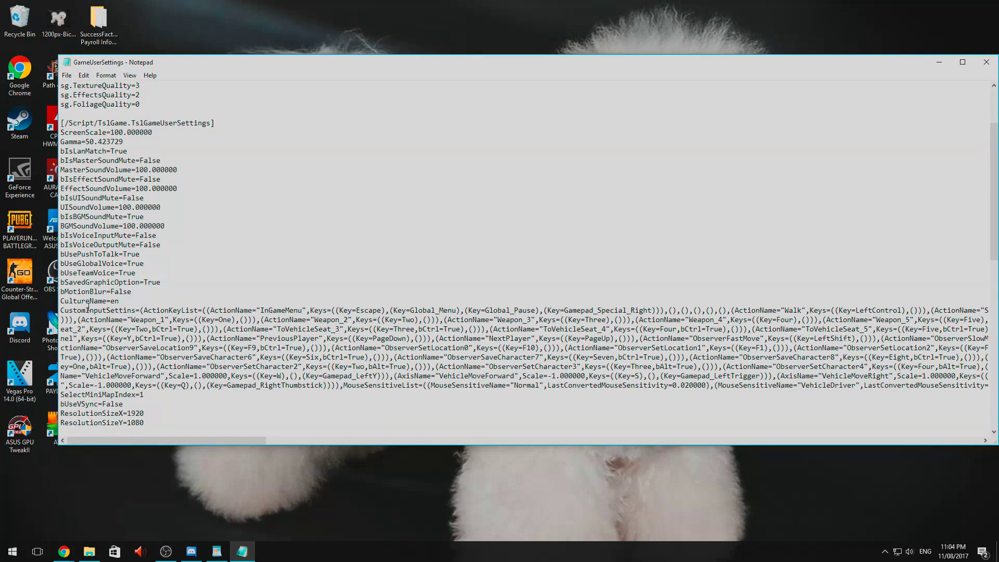
double_click(76, 310)
left_click_drag(120, 313, 195, 319)
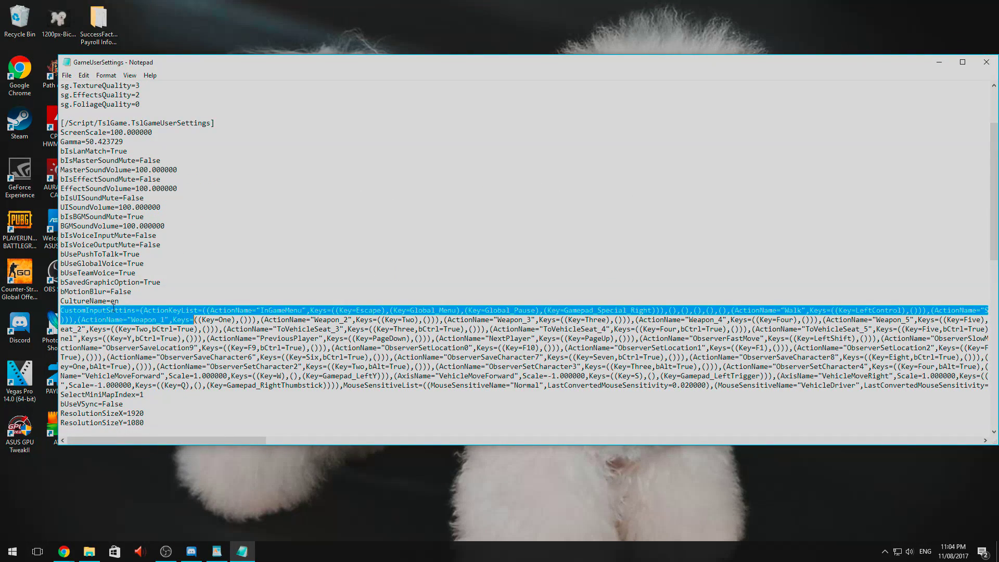
left_click(114, 309)
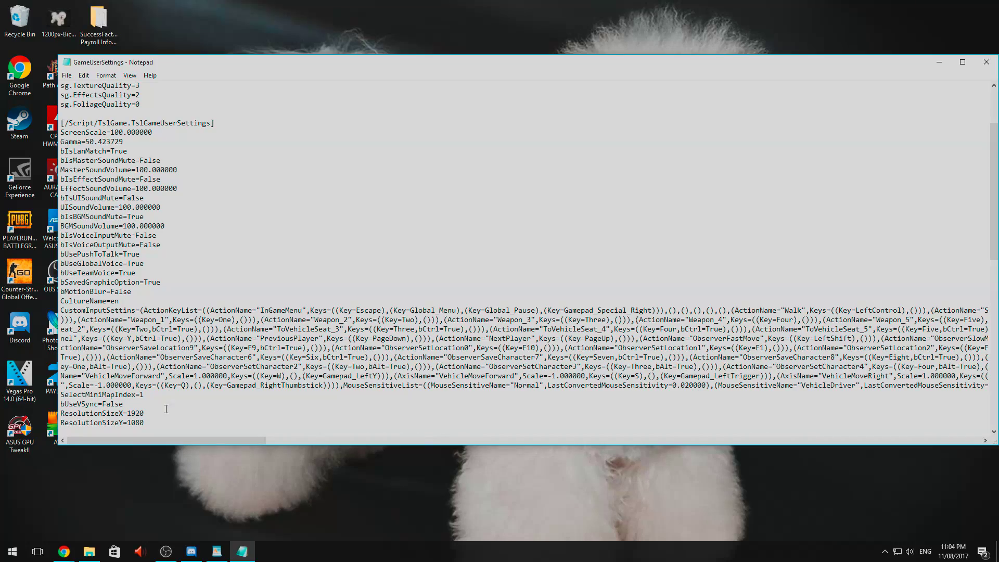
Step: Add (Key=SpaceBar,bShift=True) as the second key of the ToggleCrouch action, then save and close the file
left_click_drag(174, 439, 461, 457)
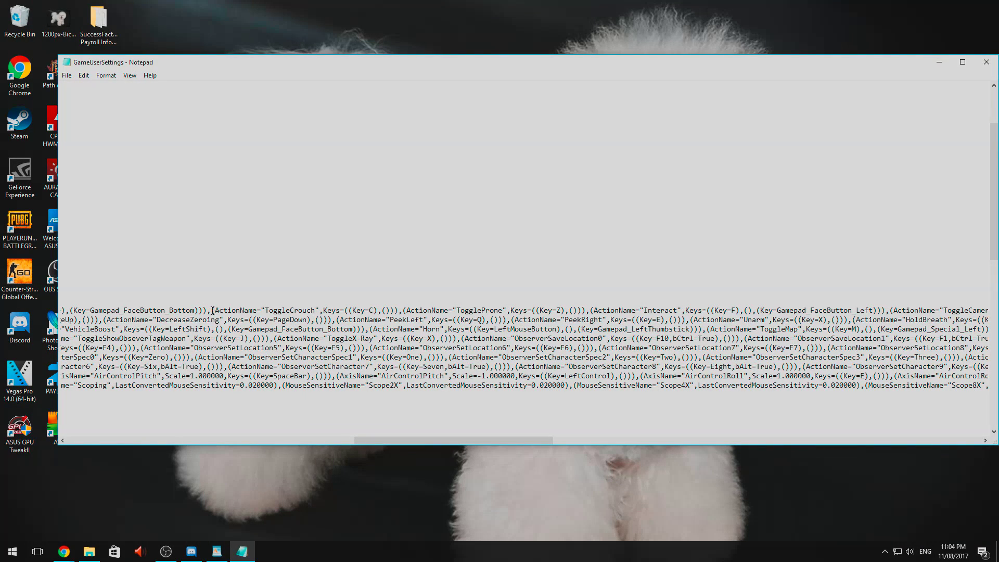
left_click_drag(212, 311, 379, 311)
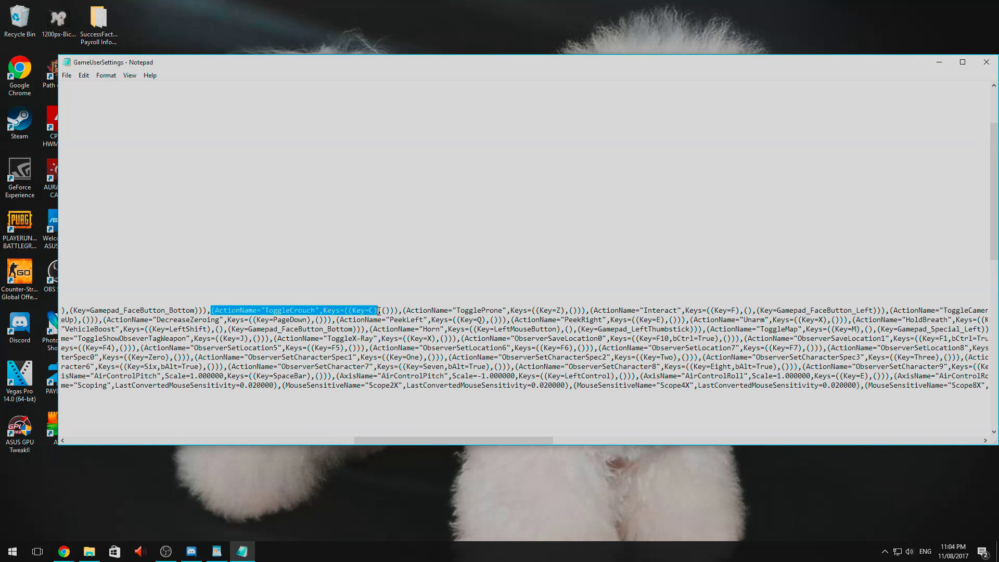
type("(ActionName=\"ToggleCrouch\",Keys=((Key=C), (Key=SpaceBar,bShift=True)))")
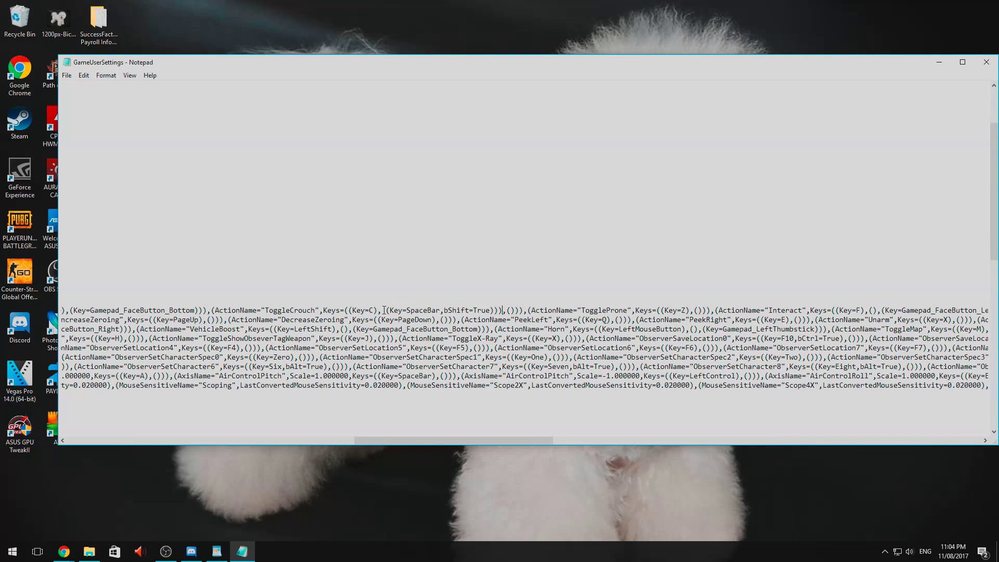
left_click_drag(388, 310, 495, 310)
left_click(495, 310)
left_click(989, 64)
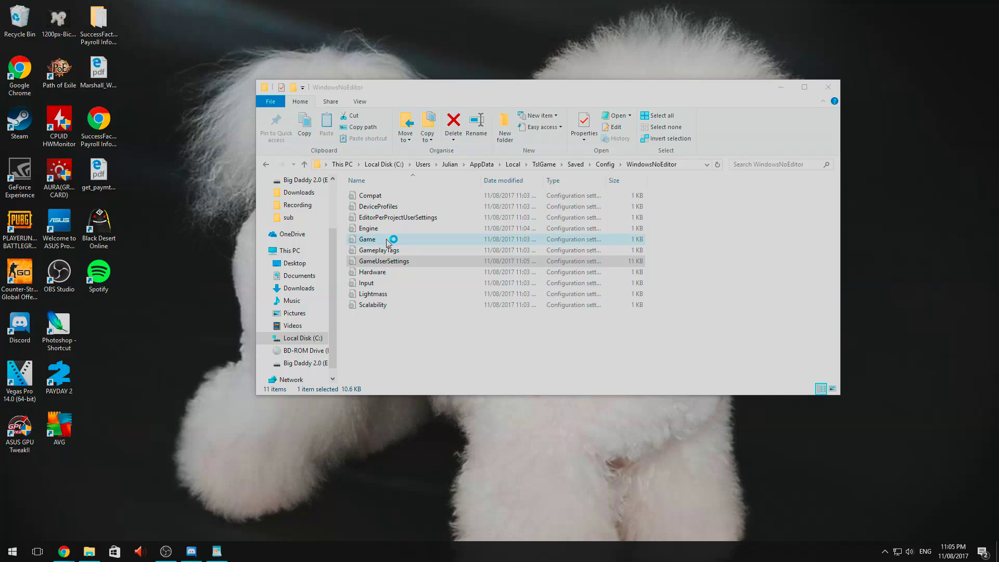
Step: Return to PLAYERUNKNOWN'S BATTLEGROUNDS, review the Jump and Crouch key bindings in the control settings, and close the settings
key("super+d")
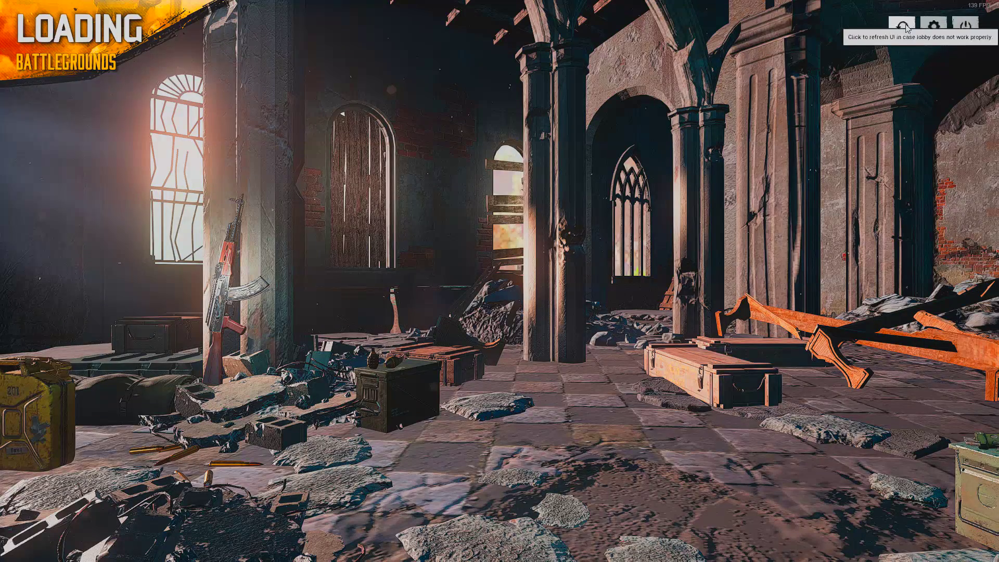
left_click(934, 26)
left_click(416, 98)
scroll(497, 294, "down", 3)
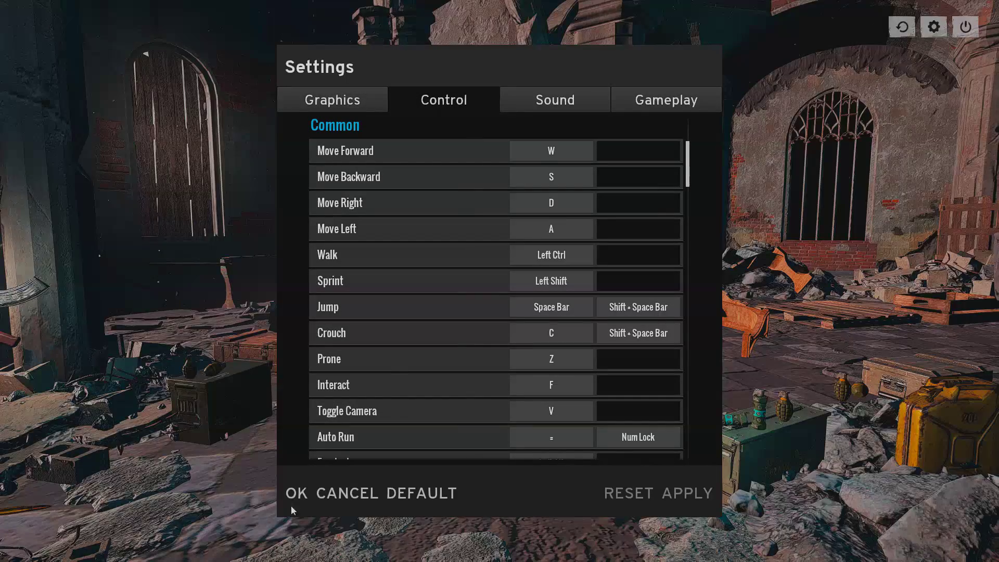
left_click(292, 496)
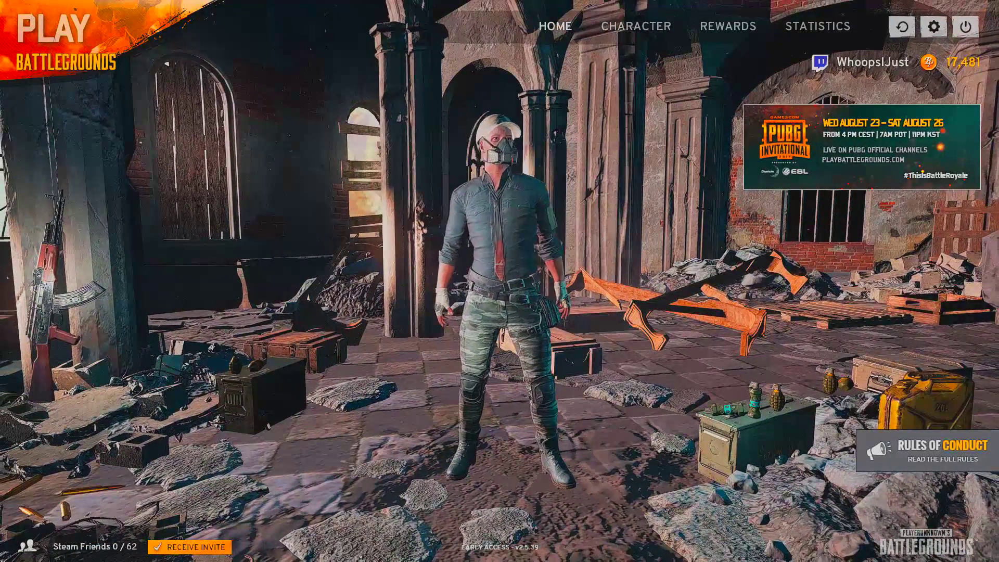
Step: Start a solo match on the OC server
mouse_move(66, 46)
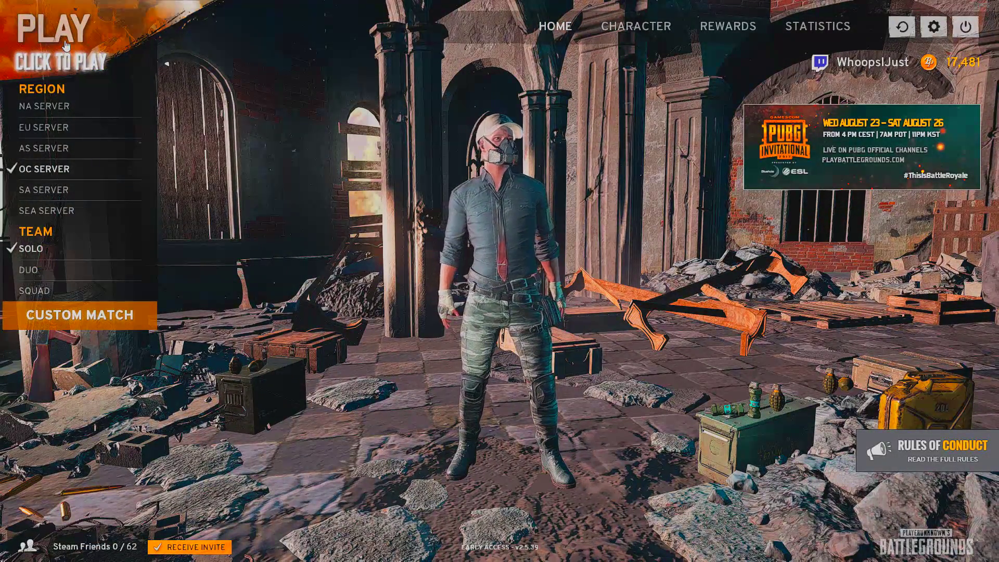
left_click(66, 46)
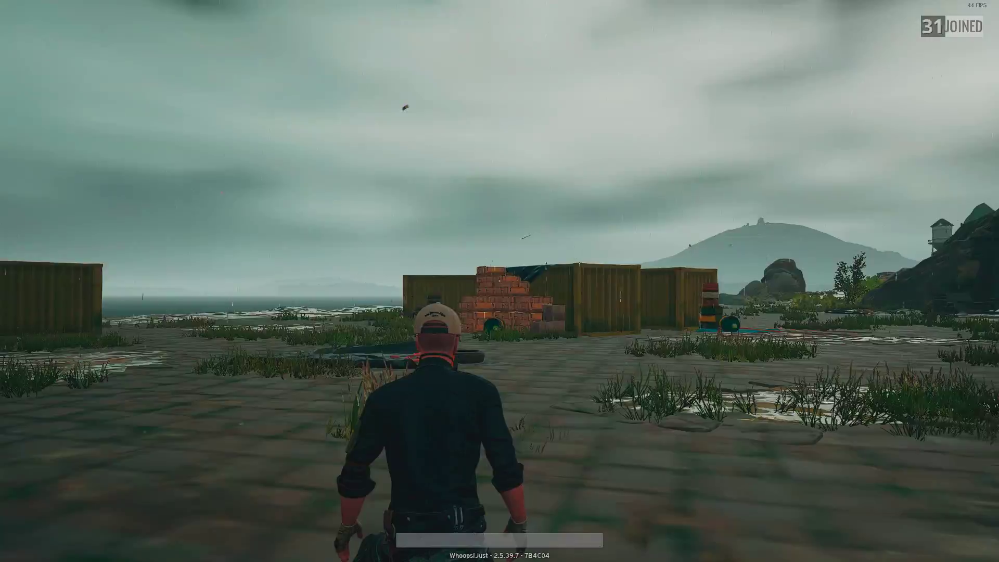
key("w")
key("w")
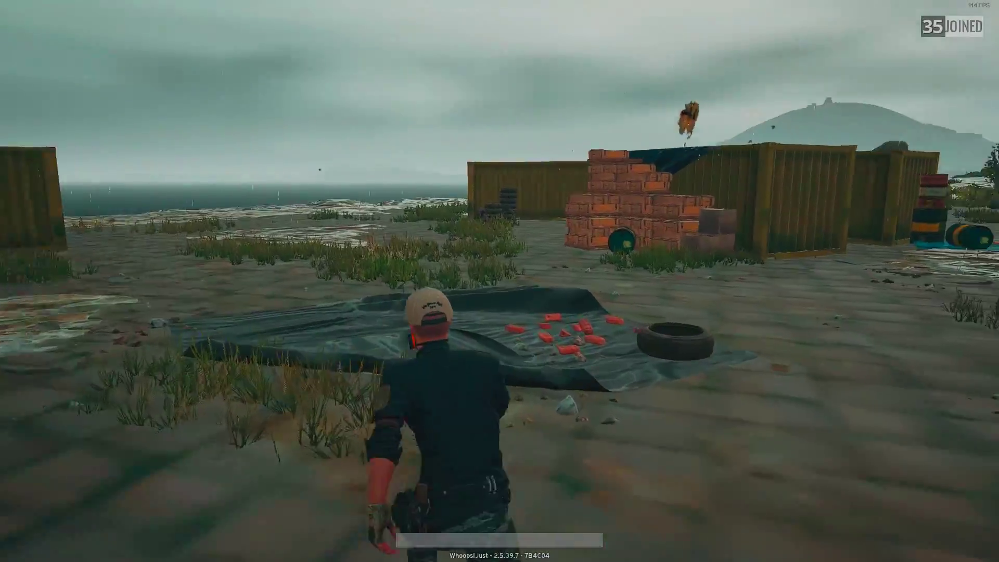
key("w")
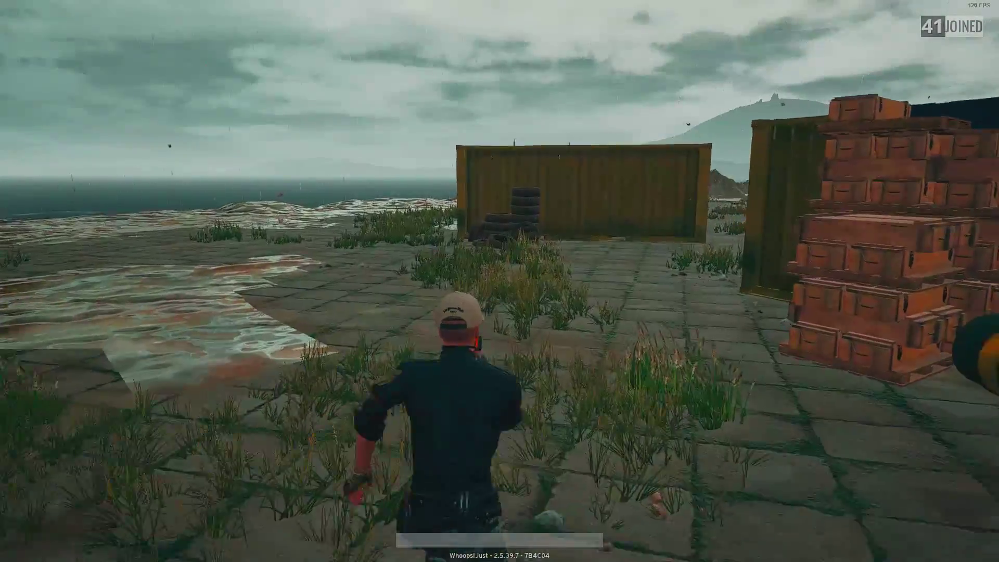
key("w")
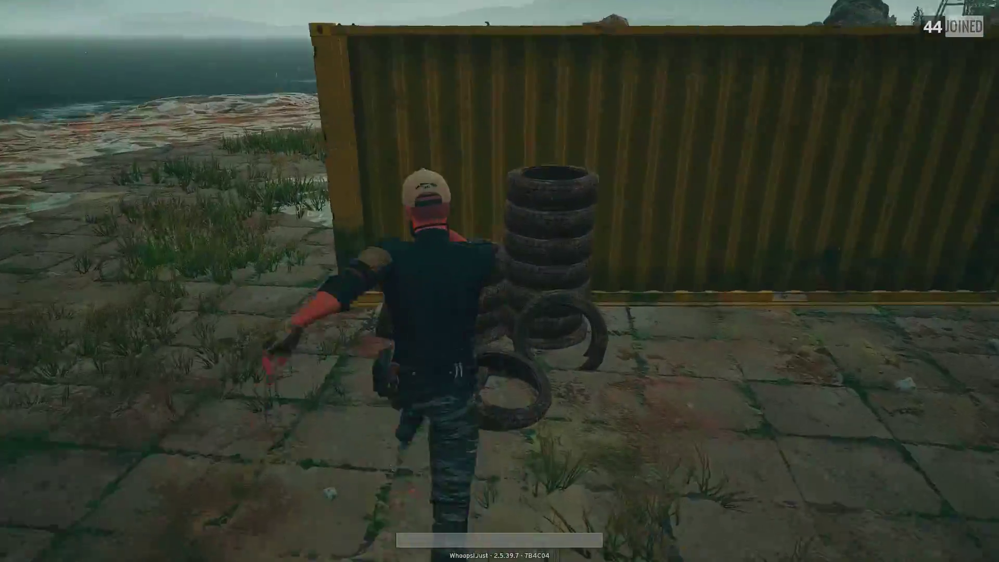
key("space")
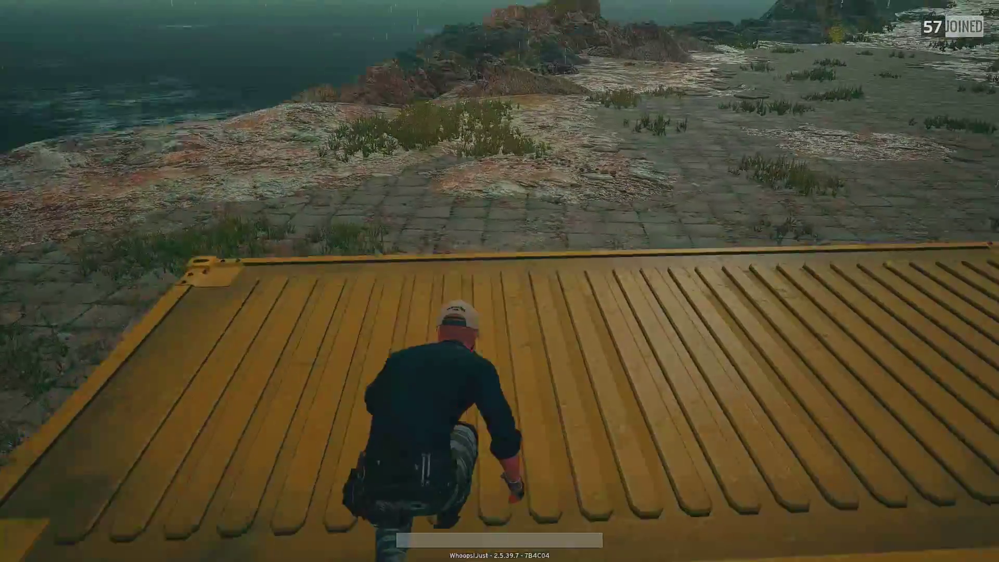
key("w")
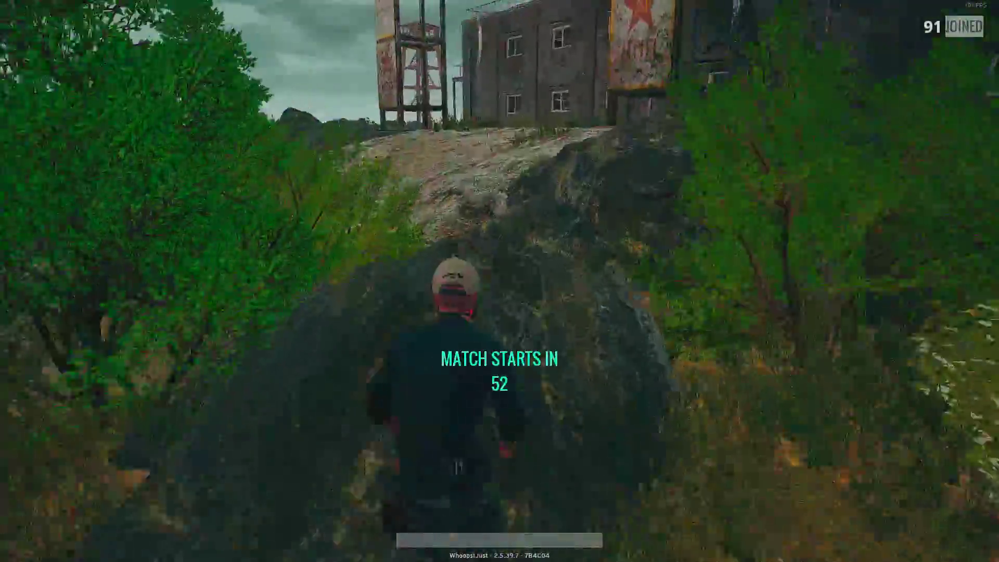
key("w")
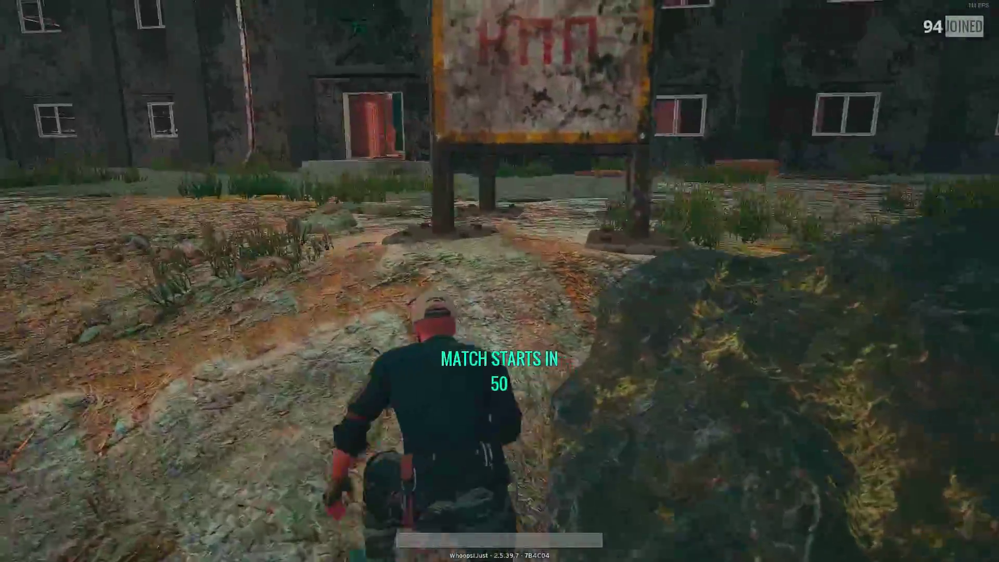
key("w")
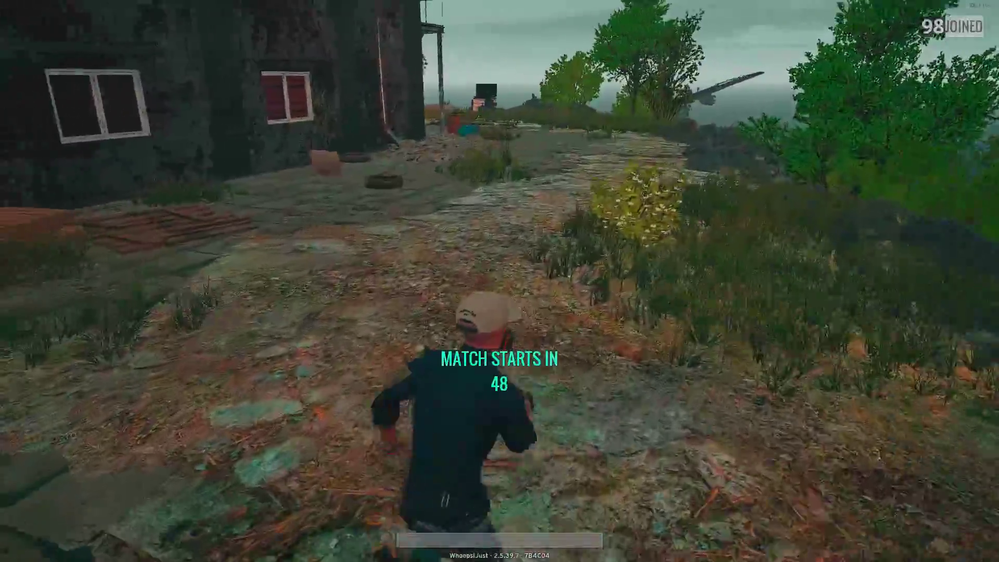
key("w")
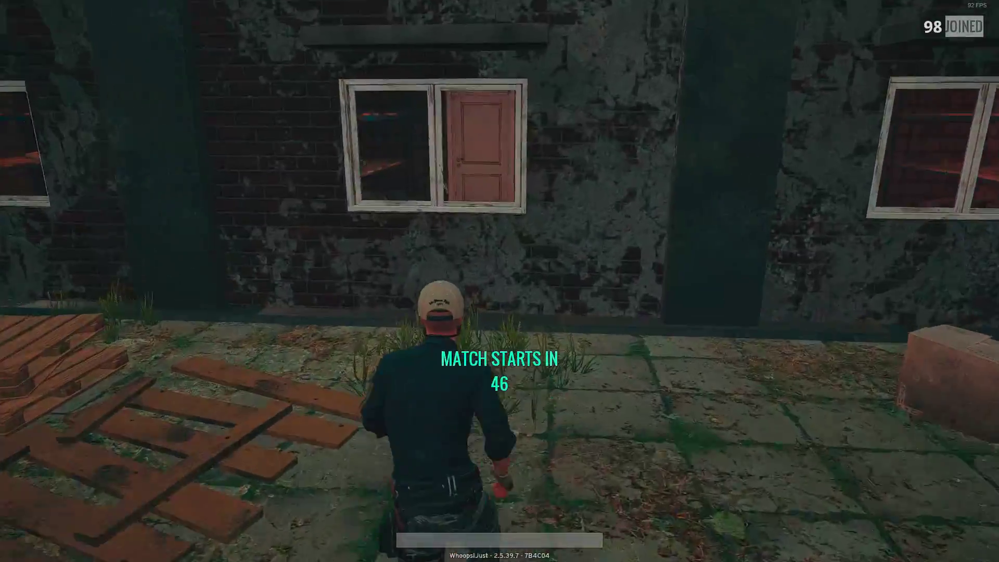
key("space")
key("w")
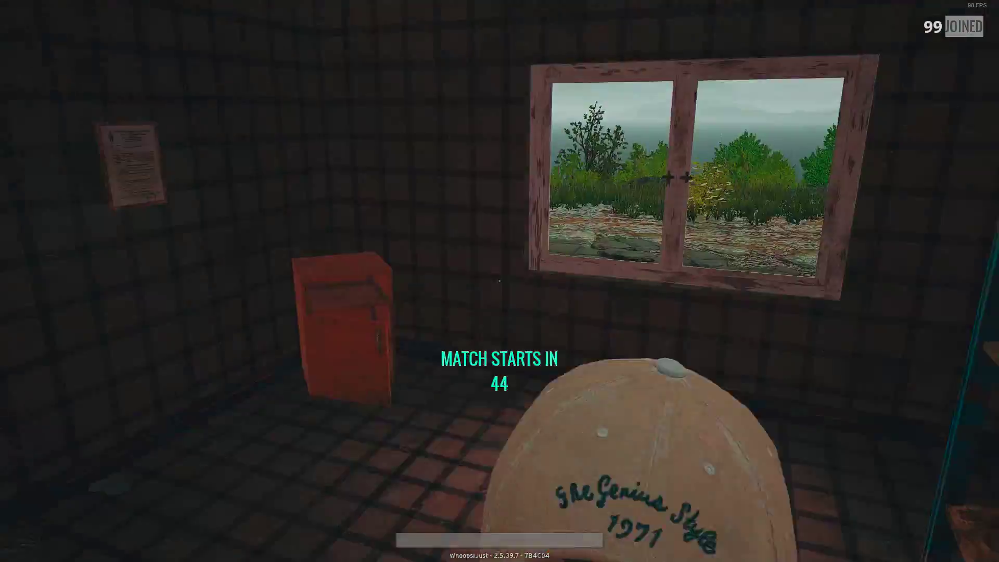
key("w")
key("space")
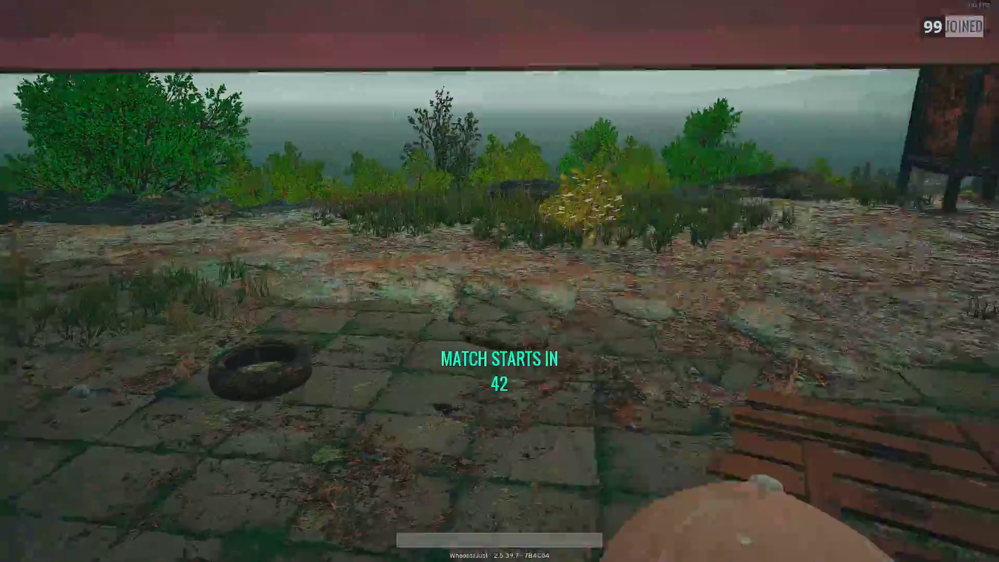
key("w")
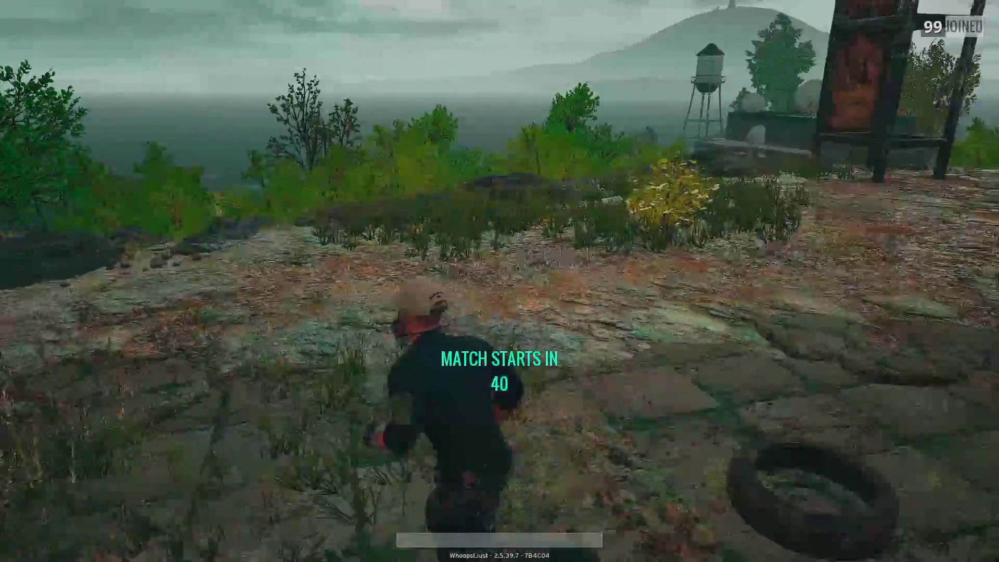
key("w")
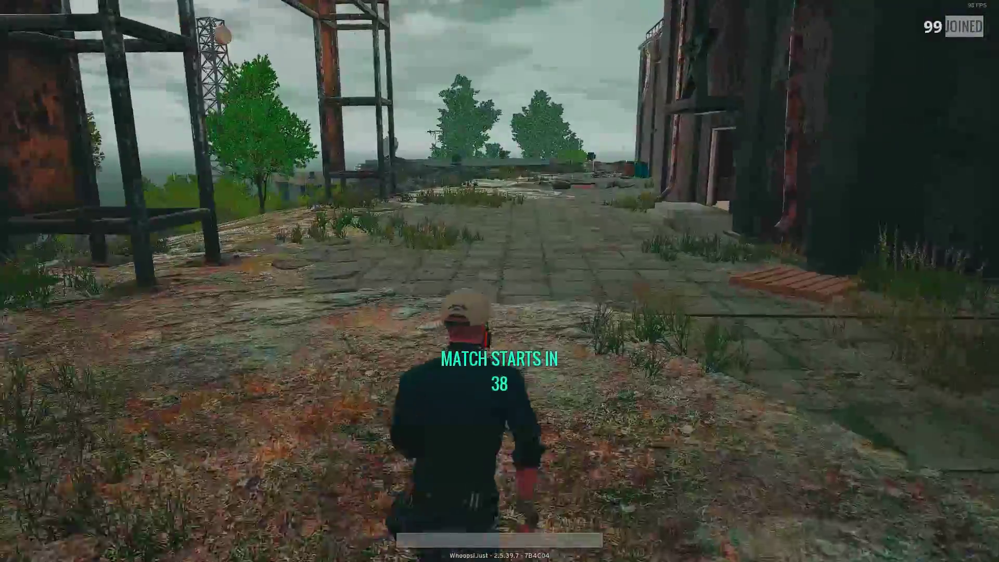
key("w")
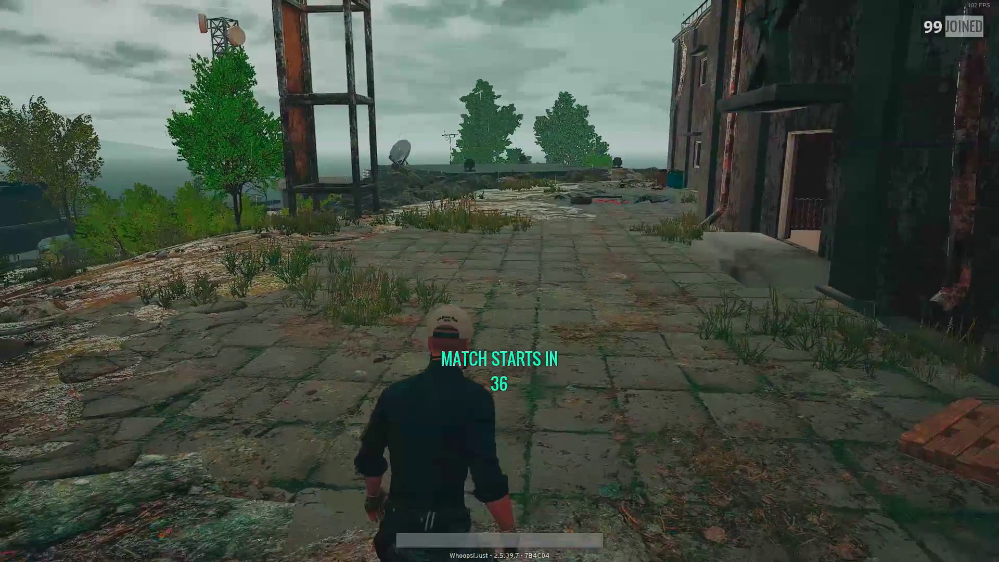